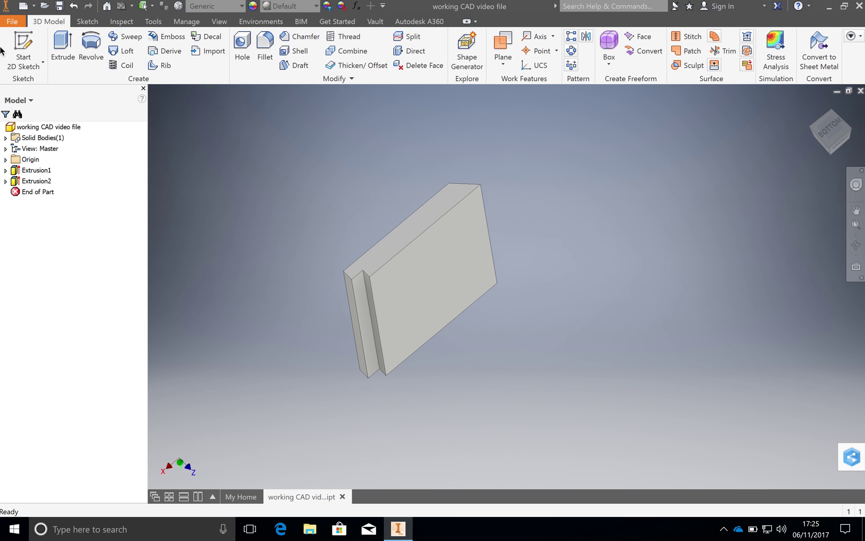
Step: Free-orbit around the upright panel, then use the ViewCube to settle on an isometric view
left_click(18, 23)
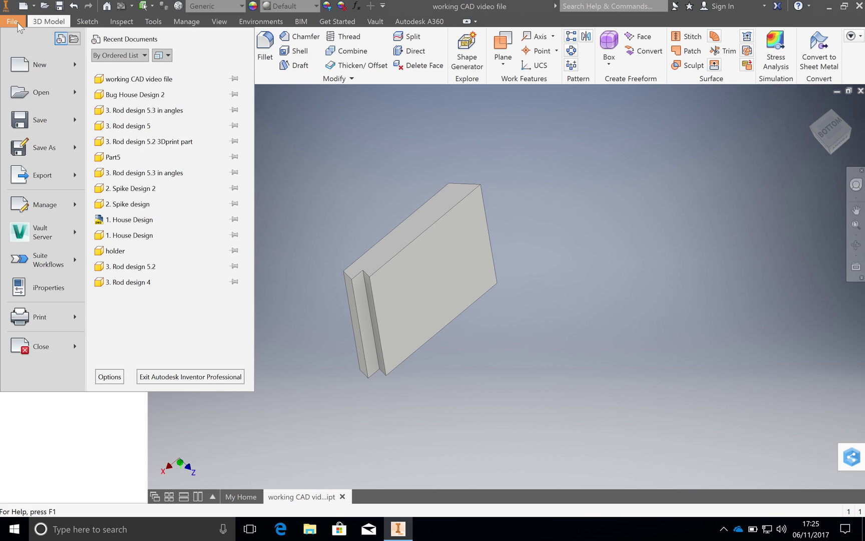
mouse_move(43, 122)
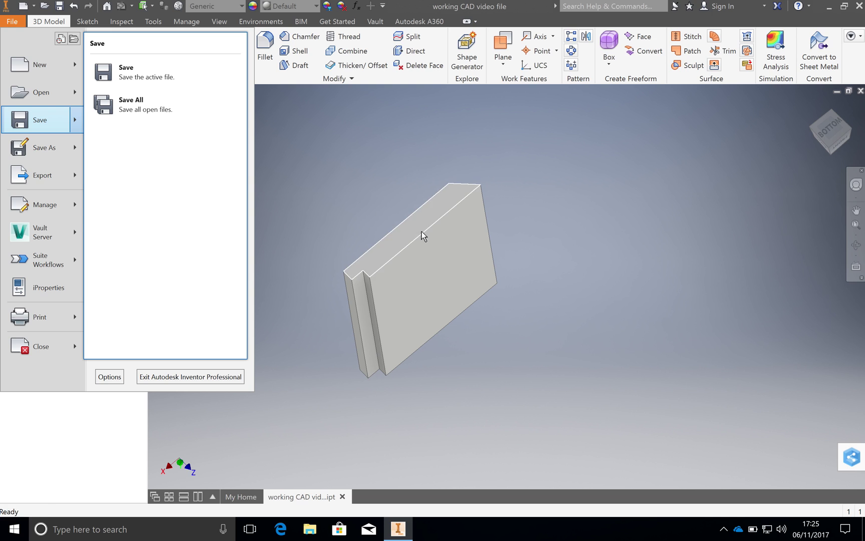
left_click(361, 189)
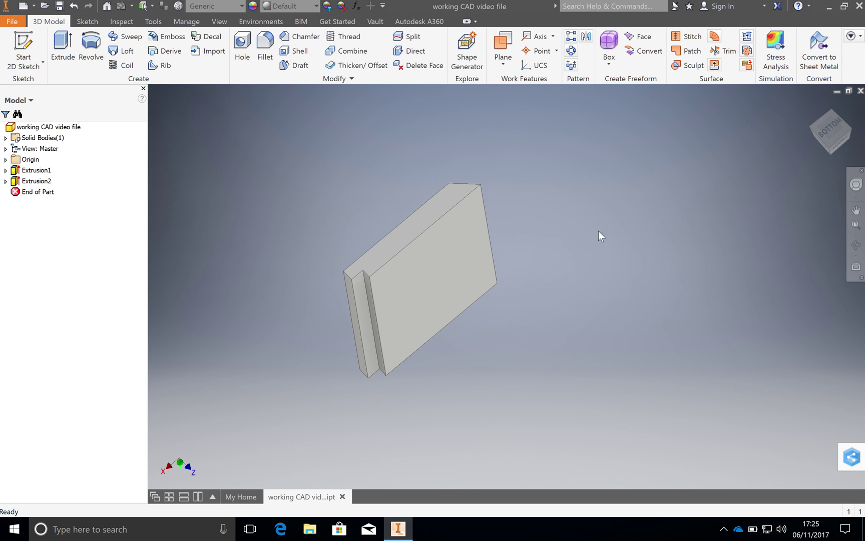
left_click(857, 246)
left_click_drag(564, 281, 463, 263)
left_click_drag(593, 143, 674, 253)
mouse_move(605, 290)
left_mouse_down()
mouse_move(603, 255)
mouse_move(620, 268)
mouse_move(610, 273)
left_mouse_up()
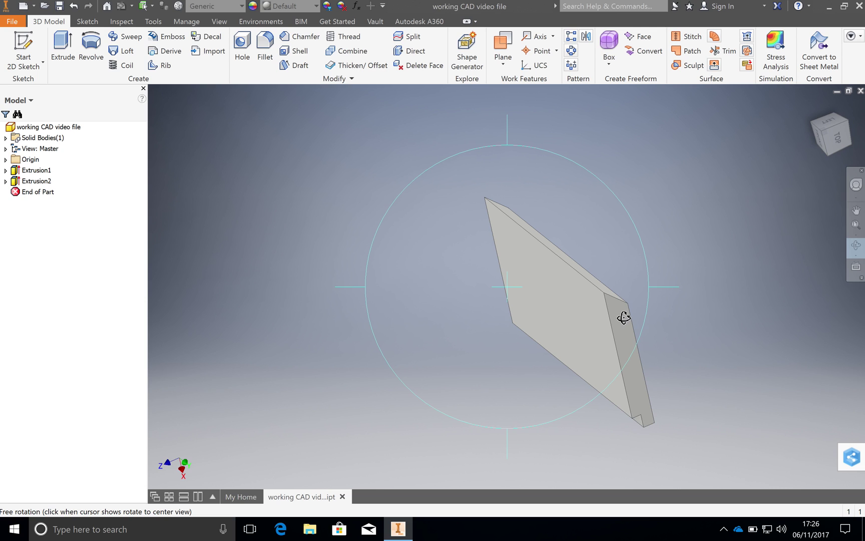
key("Escape")
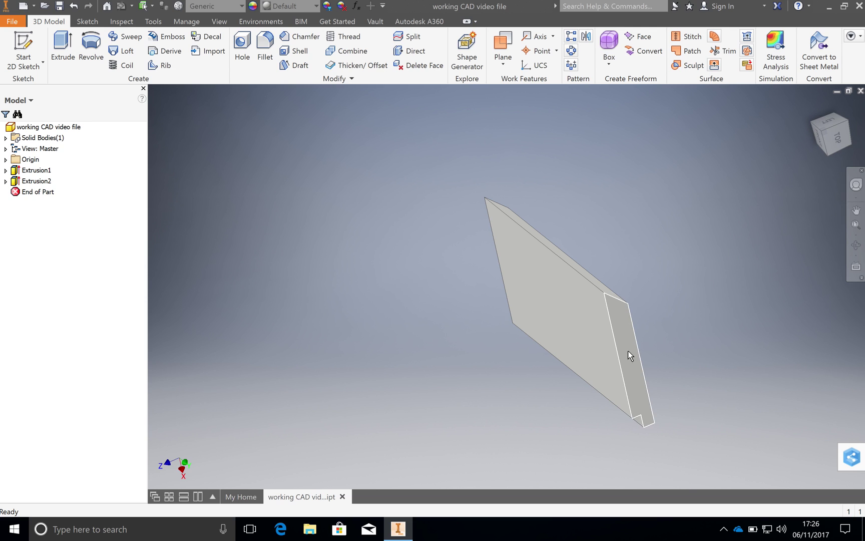
left_click(838, 142)
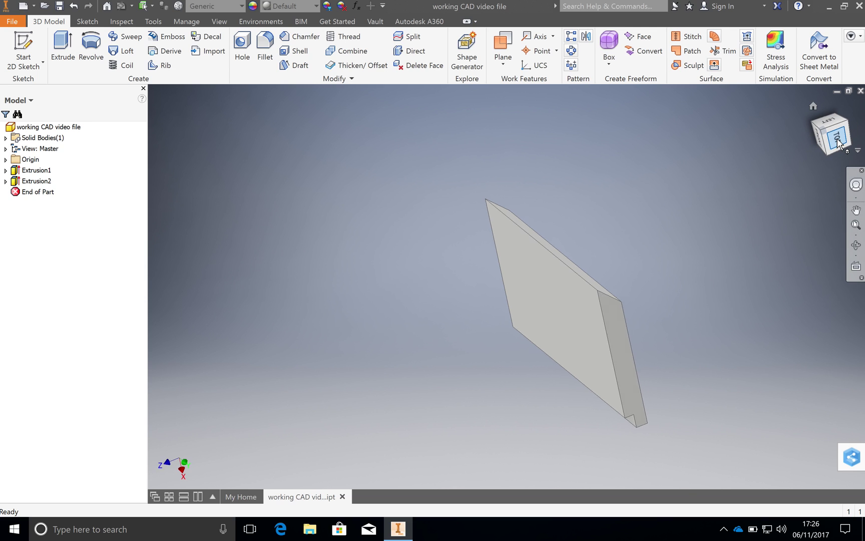
left_click(820, 122)
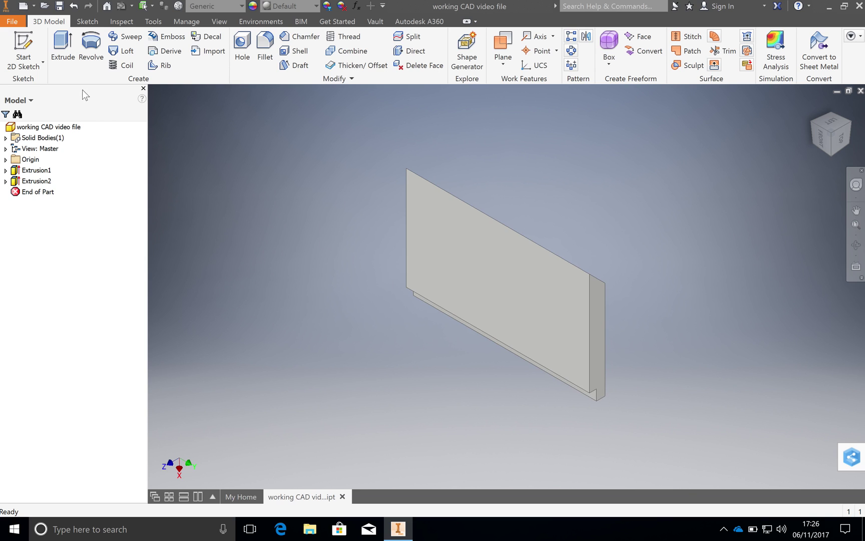
Step: Start a new 2D sketch on the panel's end face
left_click(42, 63)
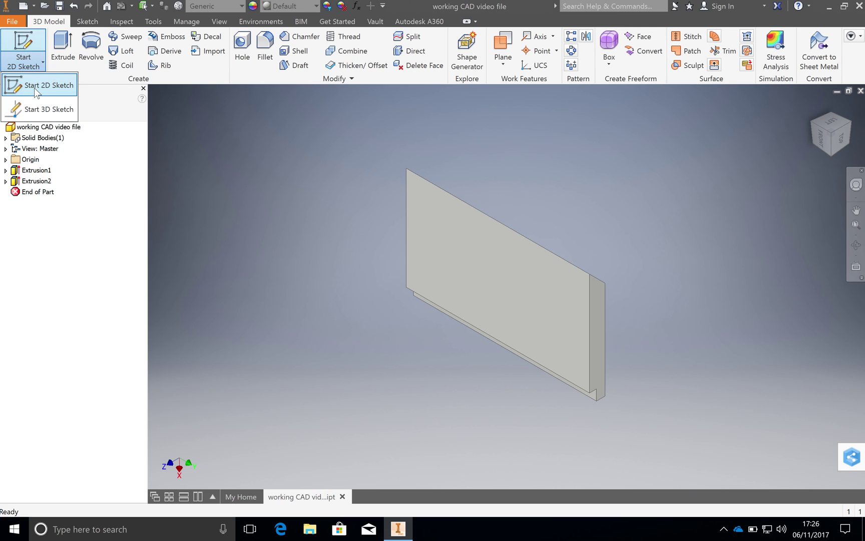
left_click(34, 89)
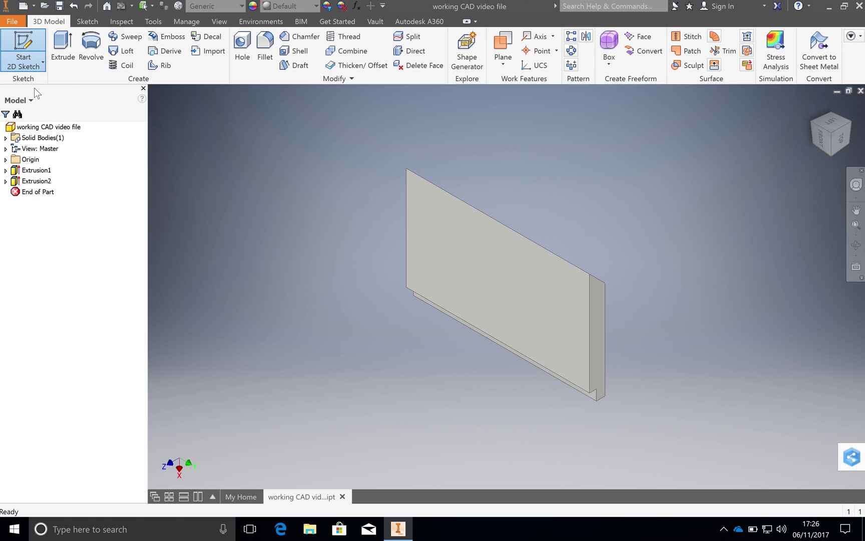
left_click(595, 306)
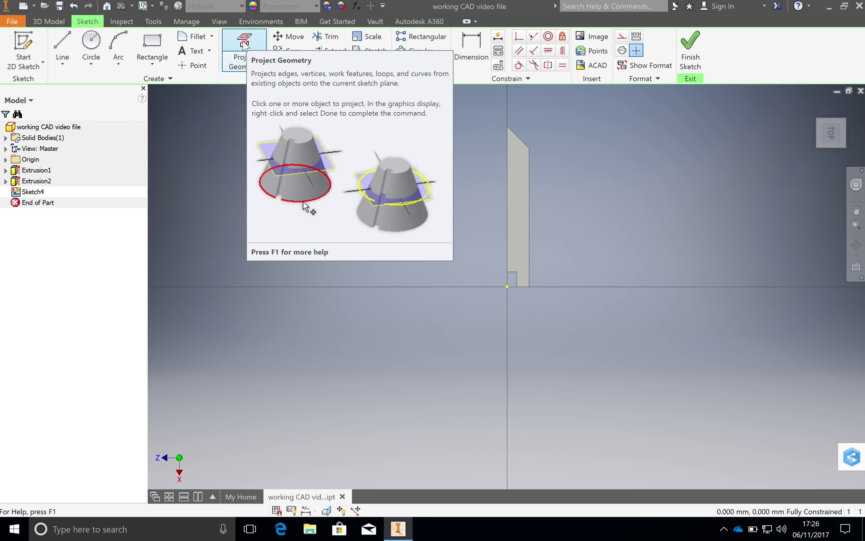
Step: Project the notch corner vertex into the sketch
left_click(245, 46)
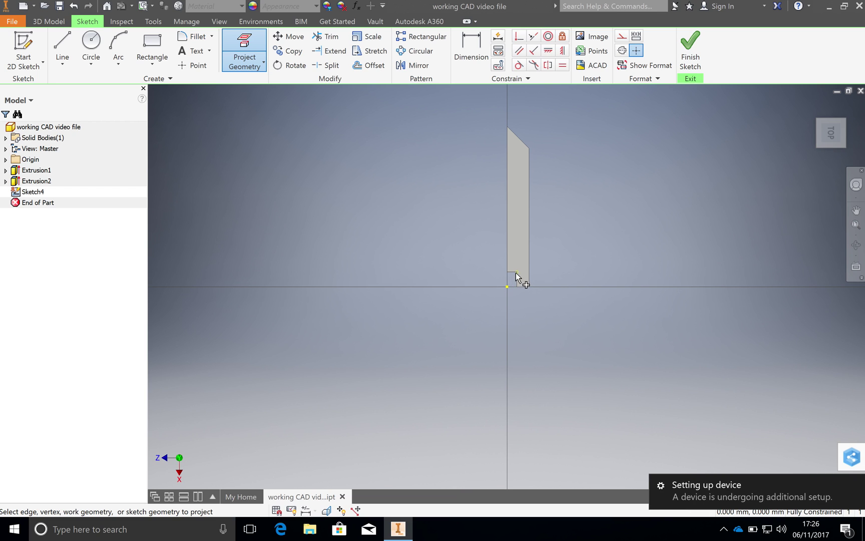
mouse_move(516, 276)
left_click(517, 276)
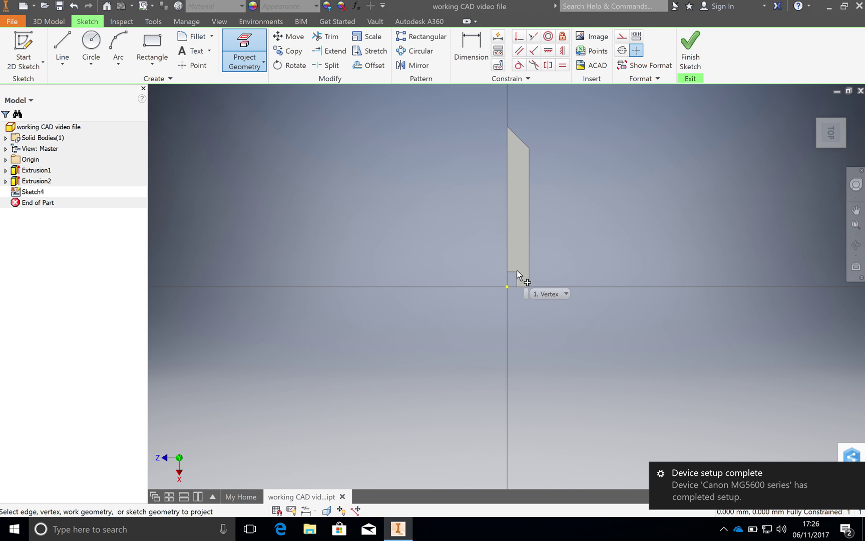
left_click(518, 272)
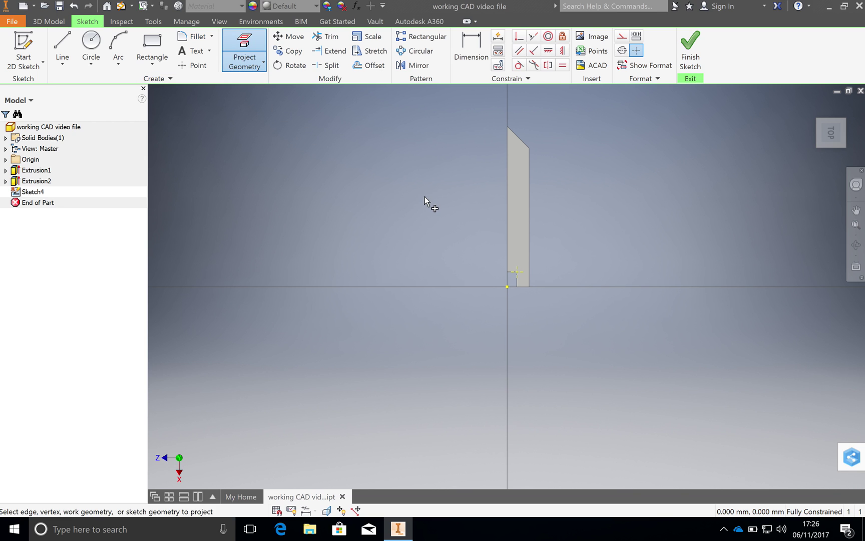
Step: Draw a 6 × 120 mm rectangle anchored on the projected corner point, then finish the sketch
left_click(153, 44)
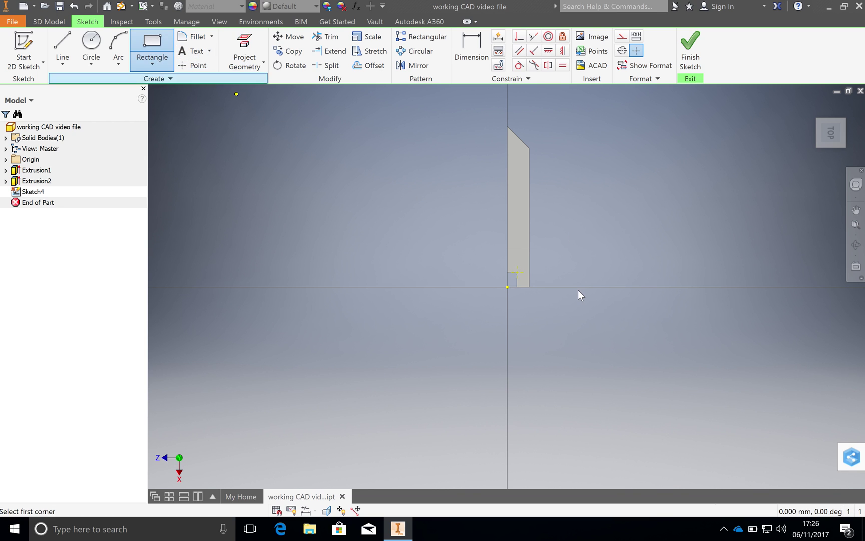
left_click(517, 272)
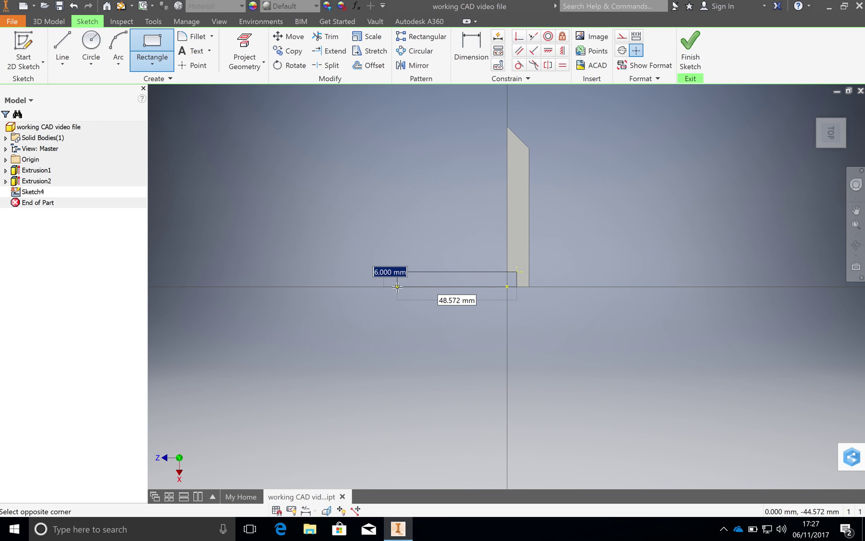
key("Tab")
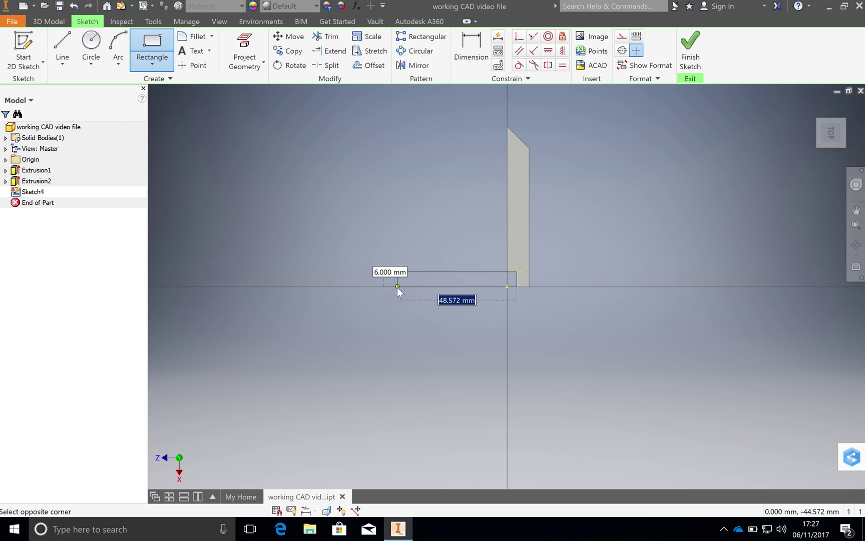
type("2")
type("0")
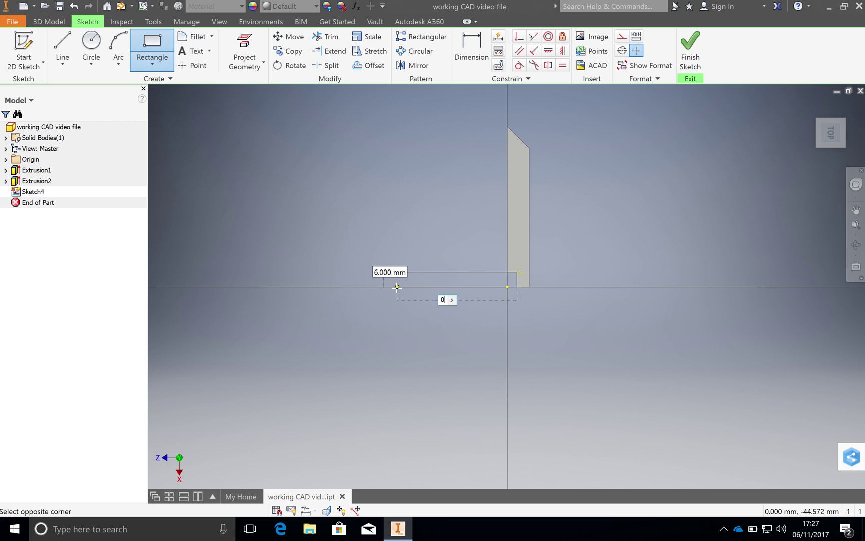
key("Return")
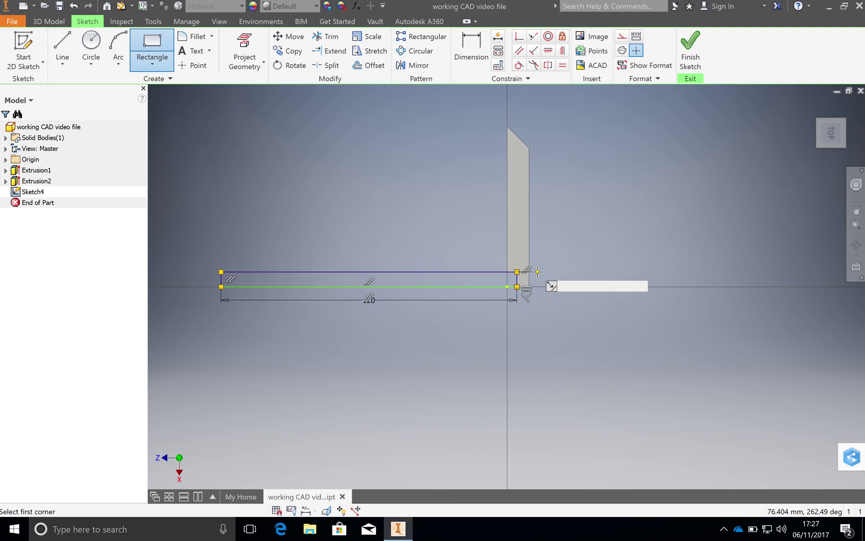
left_click(685, 61)
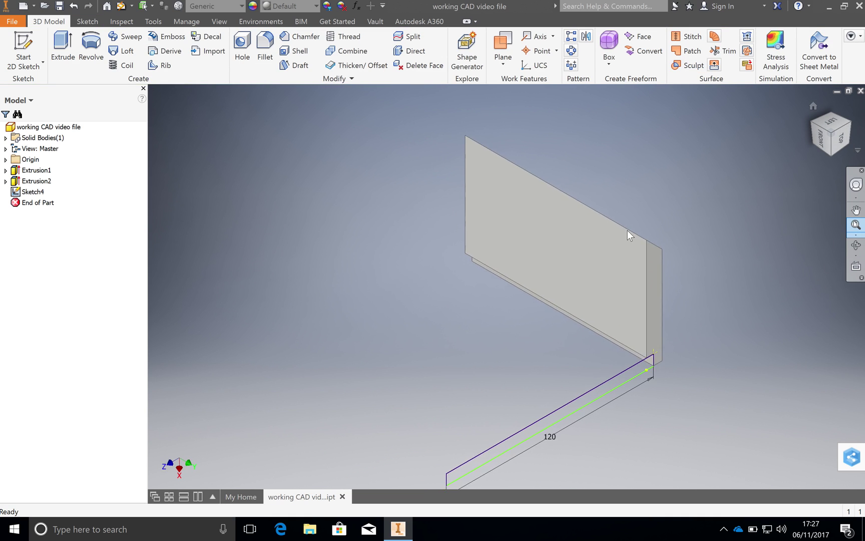
Step: Extrude the rectangle profile 105 mm in the flipped direction, away from the panel
left_click(63, 50)
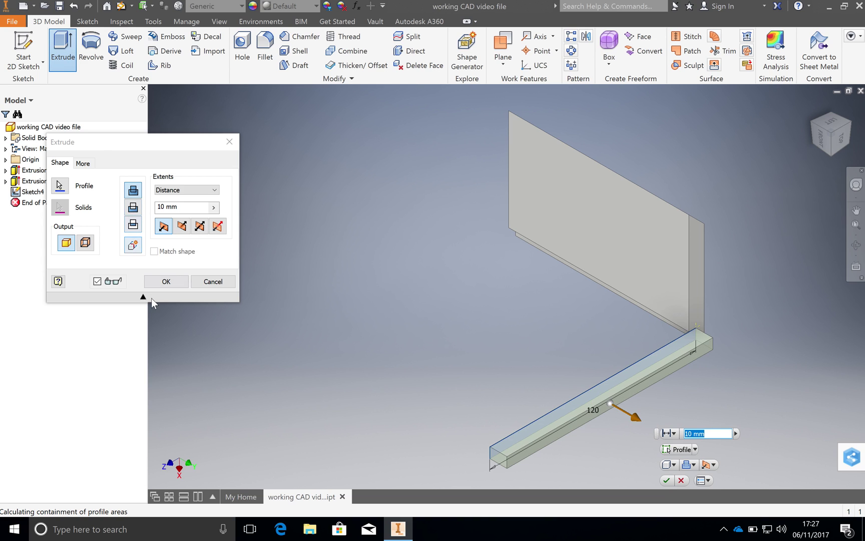
left_click(155, 298)
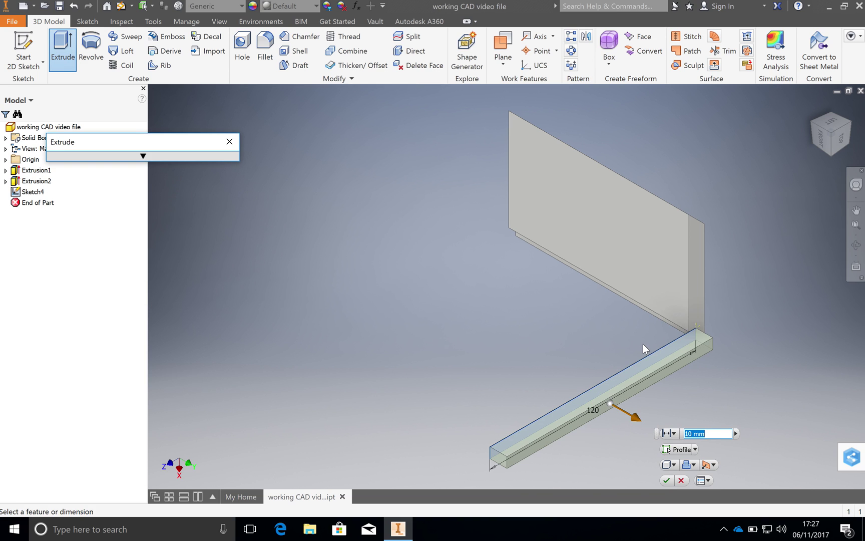
left_click(680, 449)
left_click(143, 155)
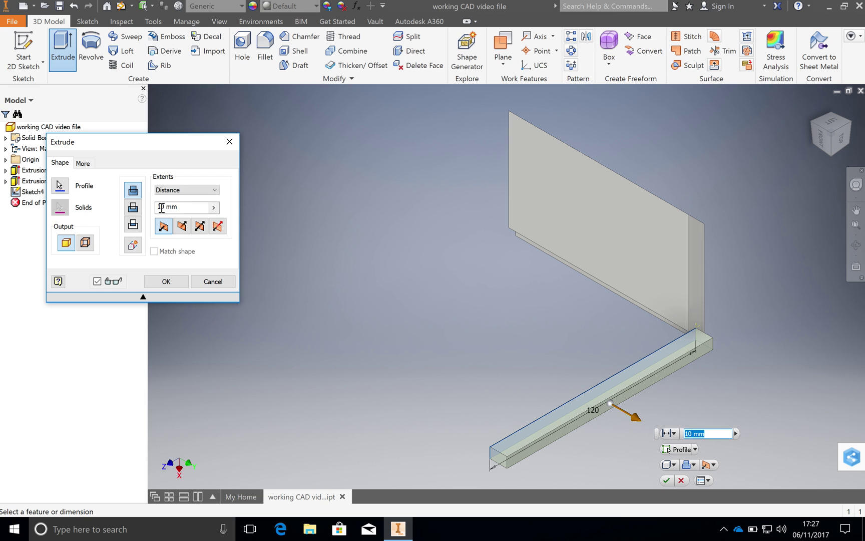
left_click(164, 208)
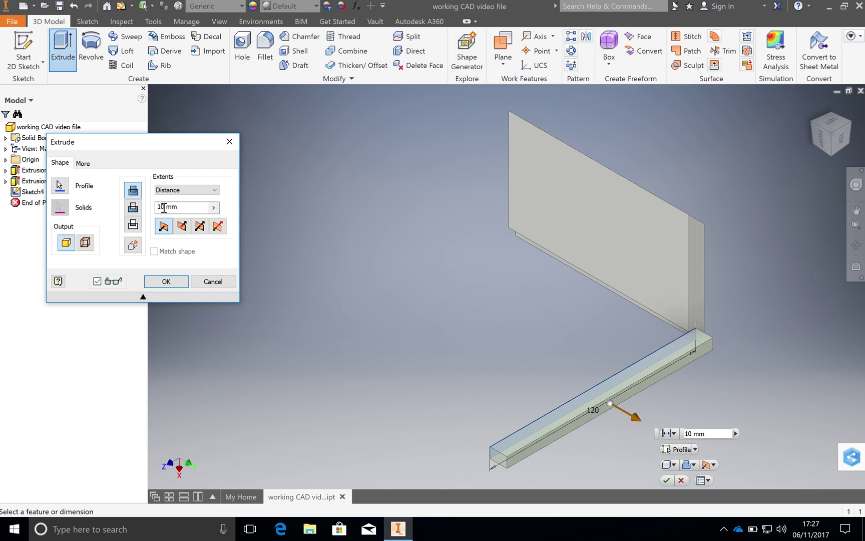
type("5")
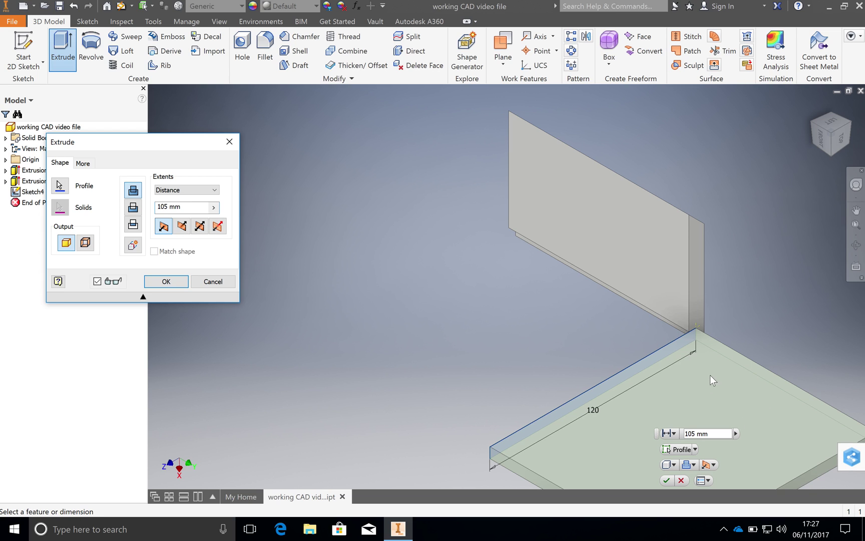
left_click(183, 227)
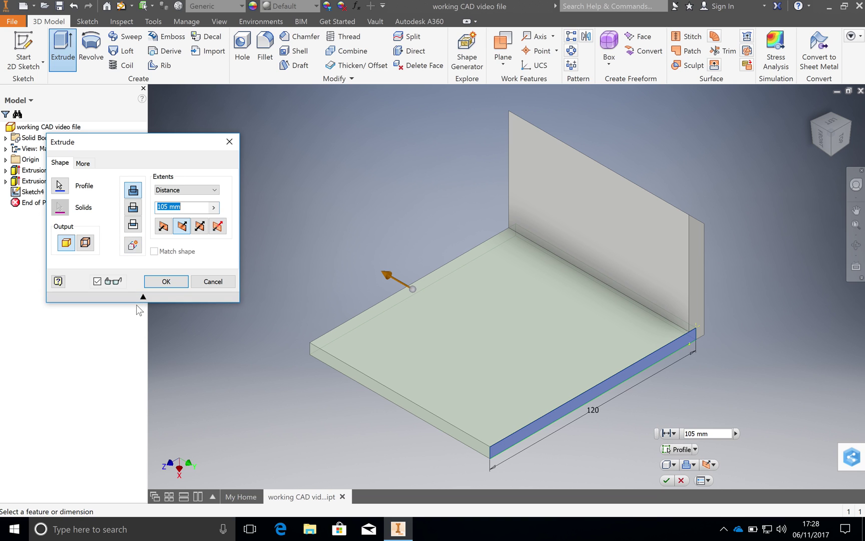
left_click(166, 282)
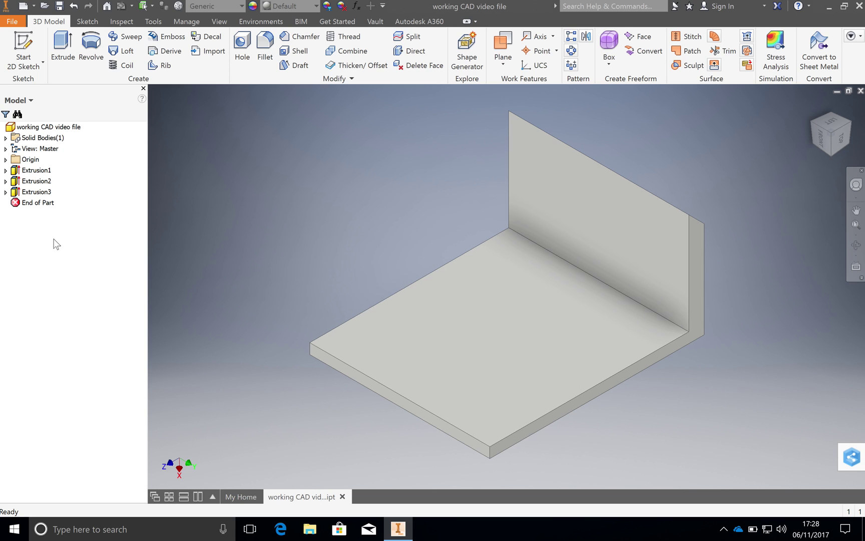
Step: Edit Extrusion3 and change its output to New Solid
left_click(16, 196)
double_click(15, 195)
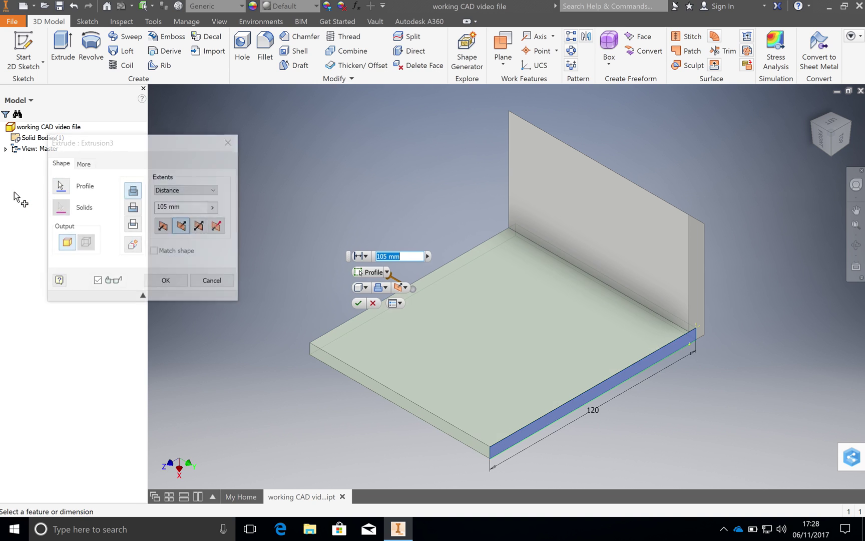
left_click(133, 245)
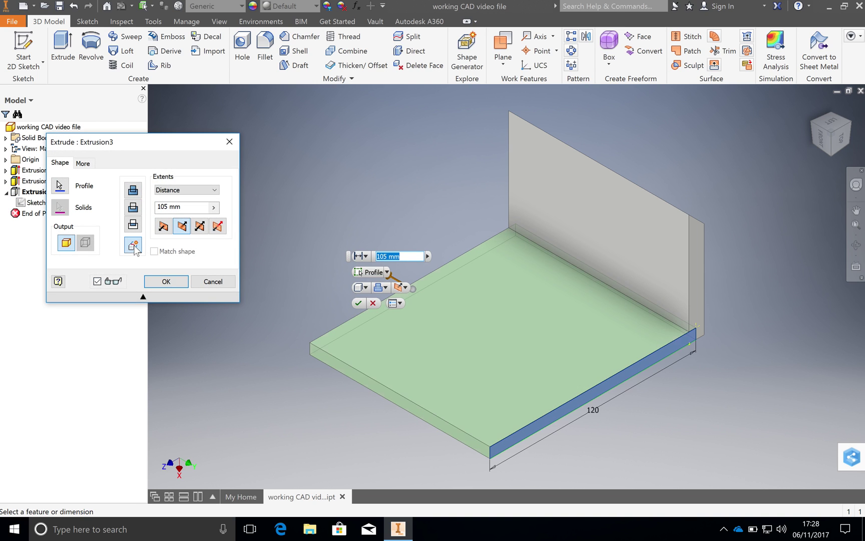
left_click(166, 282)
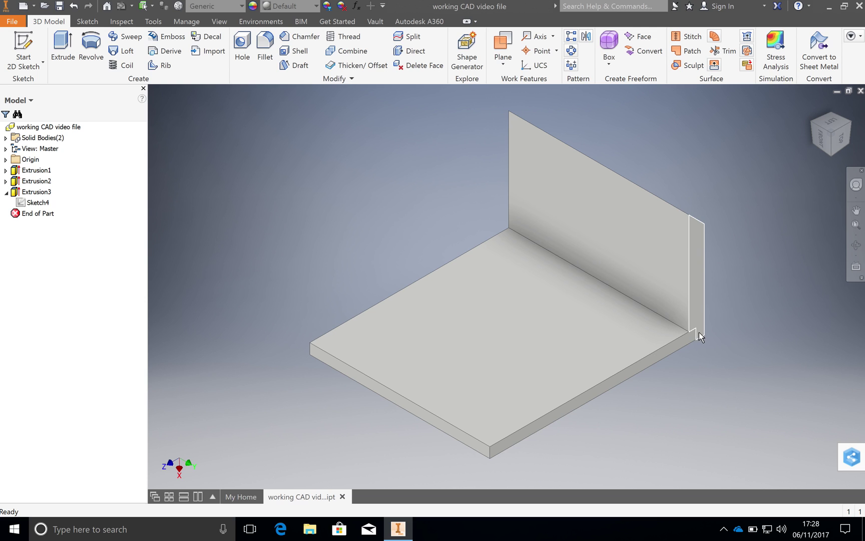
left_click(6, 192)
left_click(6, 192)
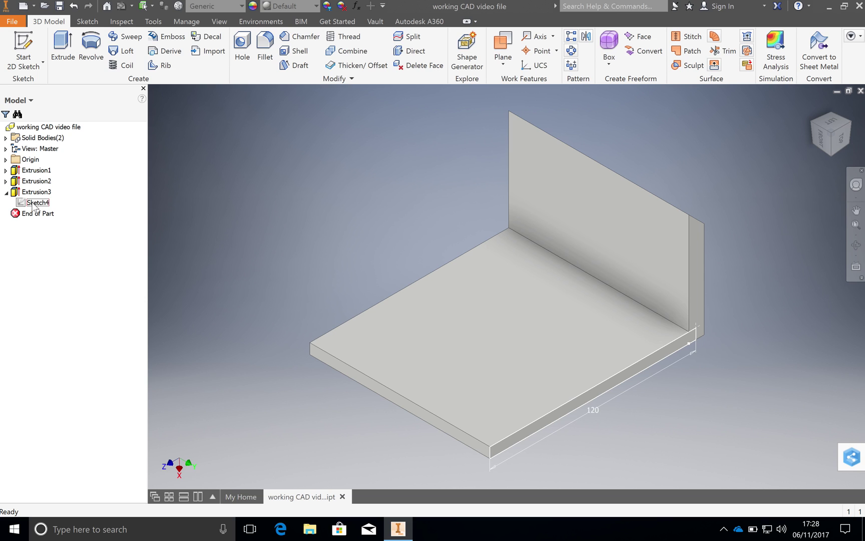
left_click(6, 192)
left_click(6, 181)
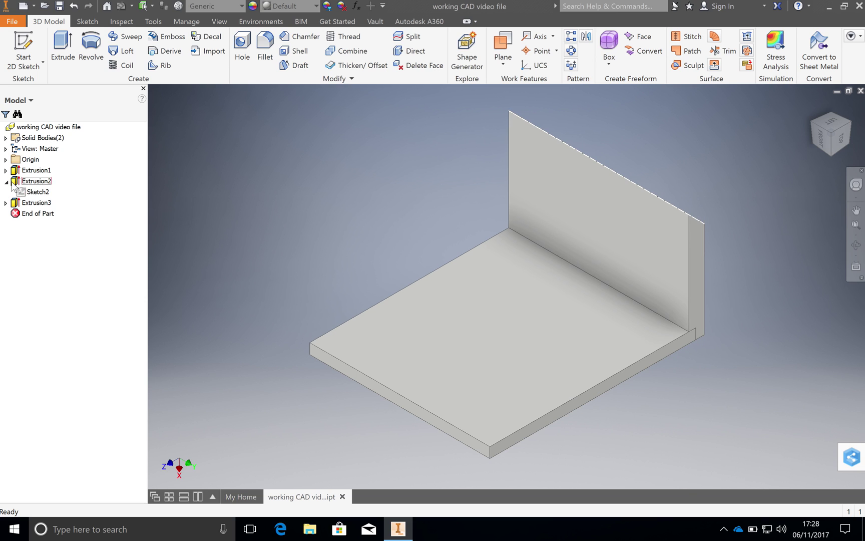
left_click(6, 181)
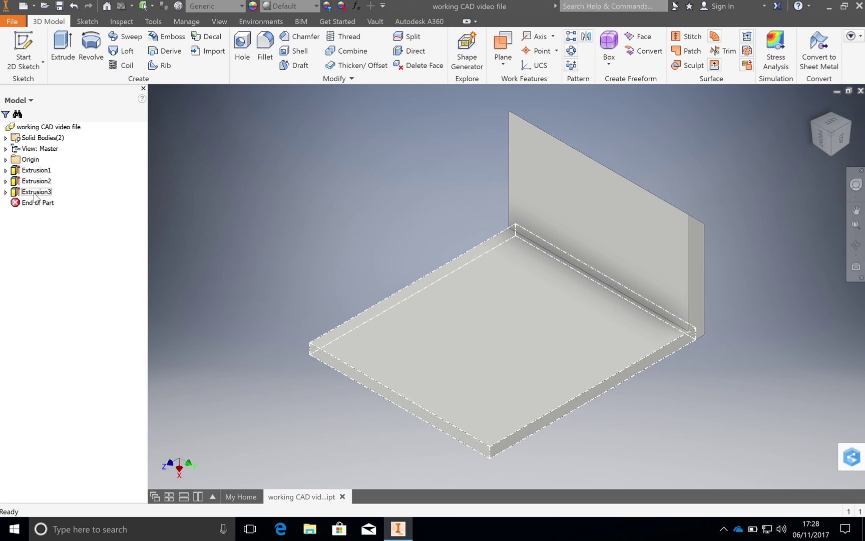